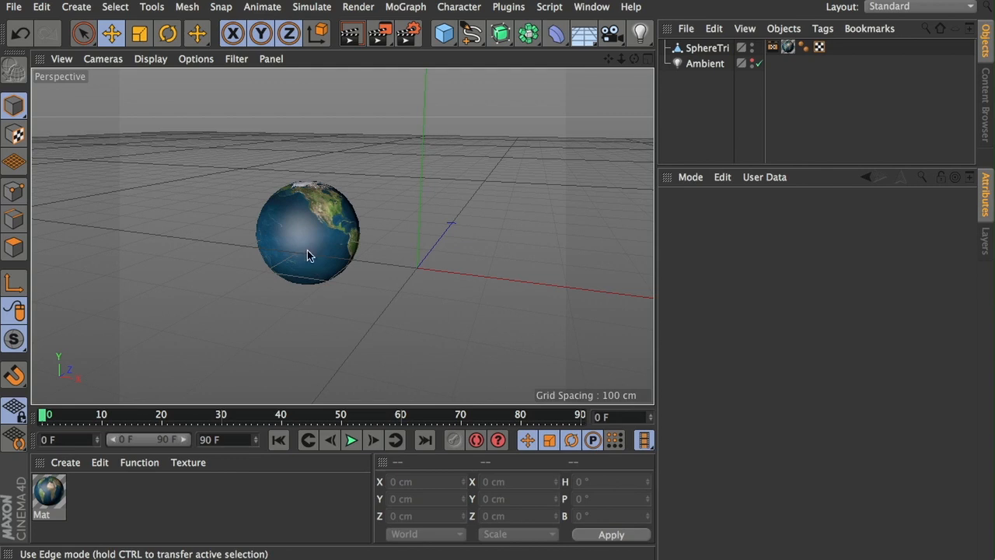
Step: Add a light and move it beside the globe to about X 205 cm, Y 40 cm, Z 21 cm
{"action": "left_click_drag", "start_coordinate": [298, 218], "coordinate": [257, 243], "text": "alt"}
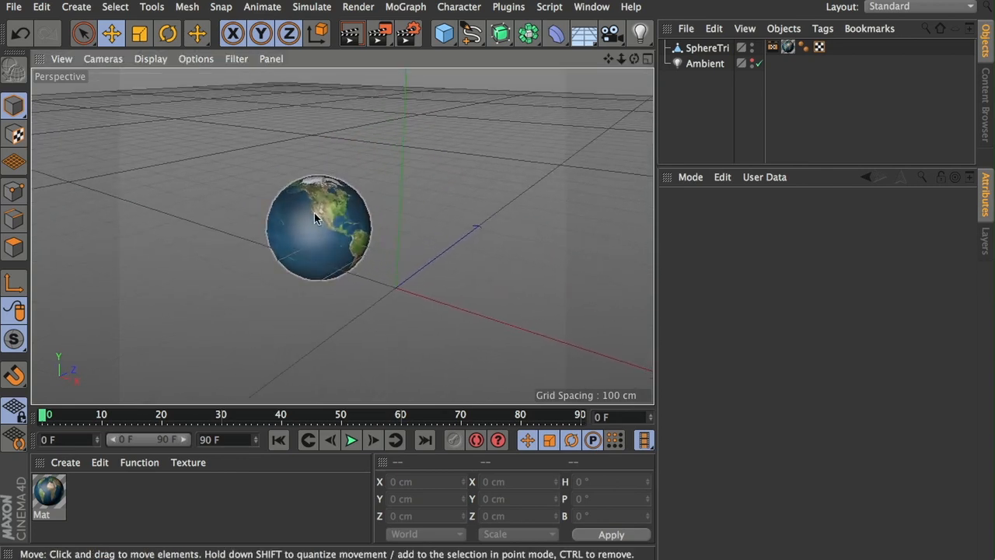
{"action": "scroll", "coordinate": [323, 225], "scroll_direction": "up", "scroll_amount": 4}
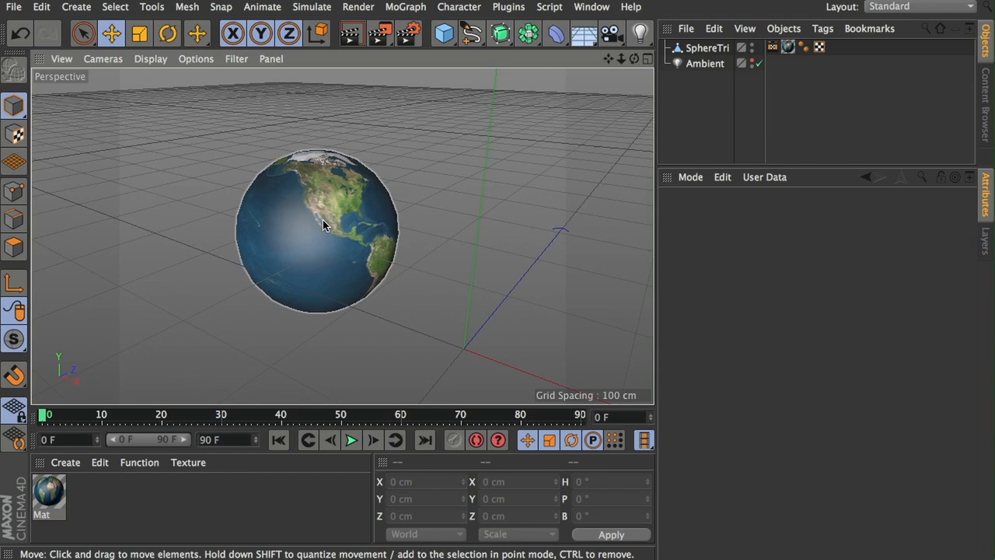
{"action": "scroll", "coordinate": [323, 225], "scroll_direction": "down", "scroll_amount": 3}
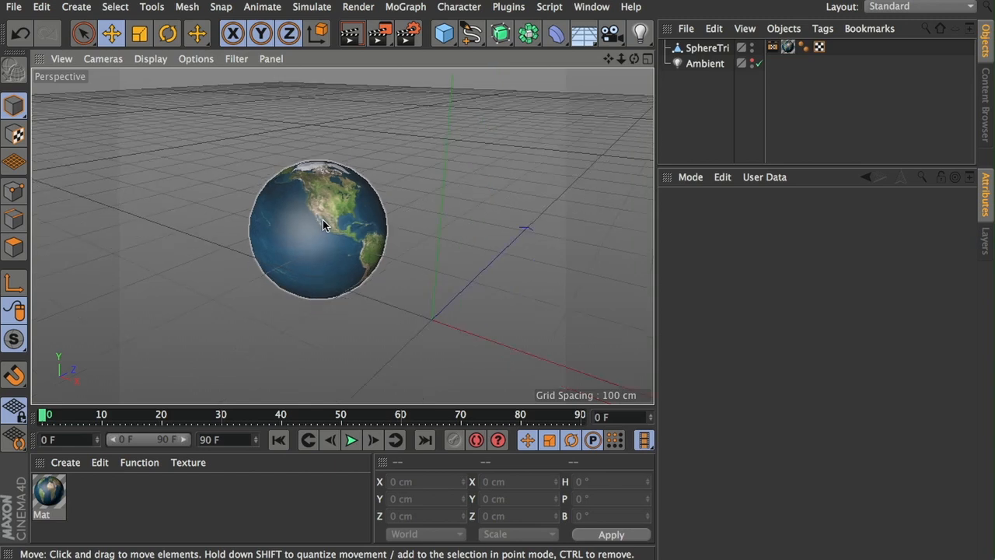
{"action": "left_click", "coordinate": [640, 31]}
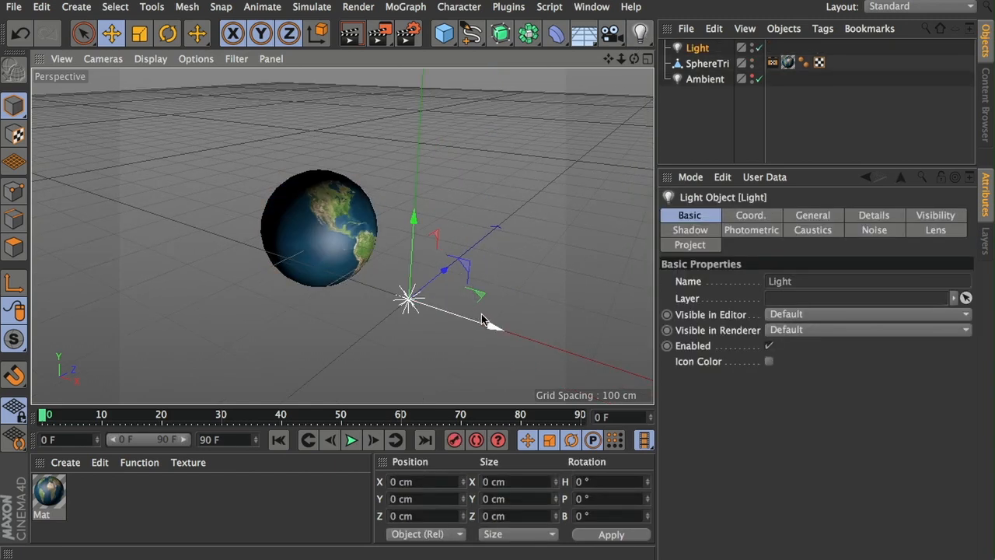
{"action": "mouse_move", "coordinate": [445, 270]}
{"action": "left_mouse_down"}
{"action": "mouse_move", "coordinate": [528, 178]}
{"action": "mouse_move", "coordinate": [393, 299]}
{"action": "mouse_move", "coordinate": [518, 177]}
{"action": "mouse_move", "coordinate": [398, 256]}
{"action": "mouse_move", "coordinate": [460, 251]}
{"action": "mouse_move", "coordinate": [424, 261]}
{"action": "left_mouse_up"}
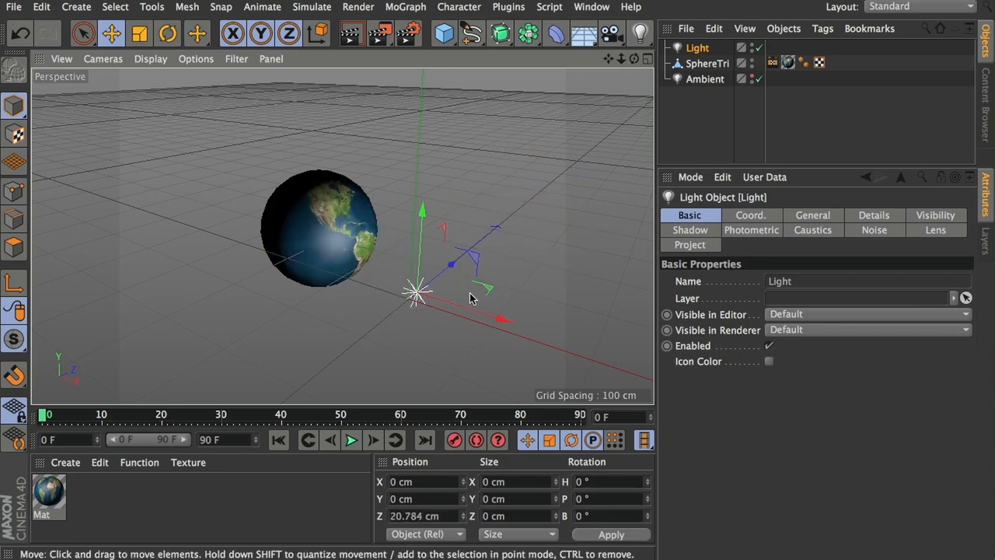
{"action": "mouse_move", "coordinate": [501, 321]}
{"action": "left_mouse_down"}
{"action": "mouse_move", "coordinate": [510, 332]}
{"action": "mouse_move", "coordinate": [487, 308]}
{"action": "left_mouse_up"}
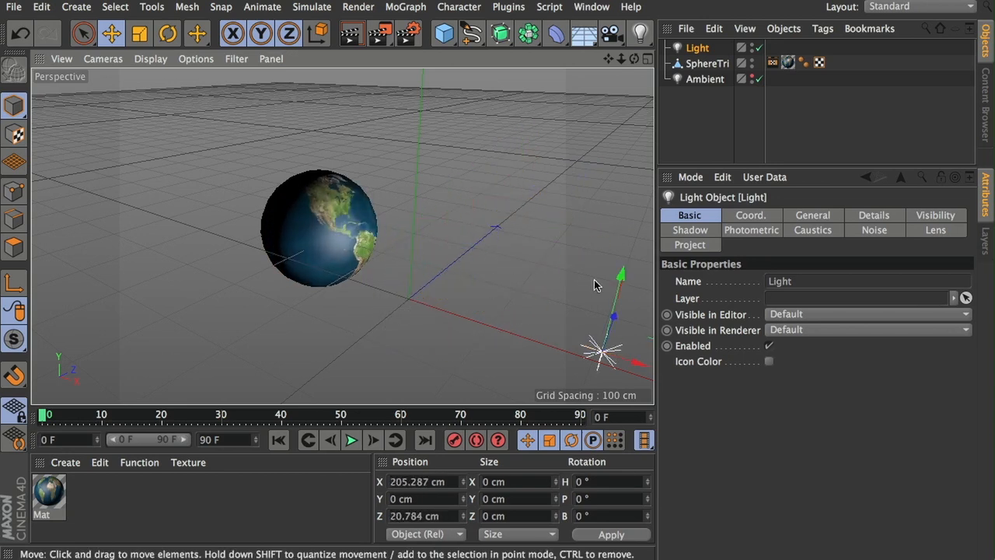
{"action": "left_click_drag", "start_coordinate": [618, 276], "coordinate": [625, 233]}
Step: Render the perspective view to check how the light falls on the globe
{"action": "left_click_drag", "start_coordinate": [479, 251], "coordinate": [489, 221], "text": "alt"}
{"action": "scroll", "coordinate": [288, 220], "scroll_direction": "up", "scroll_amount": 3}
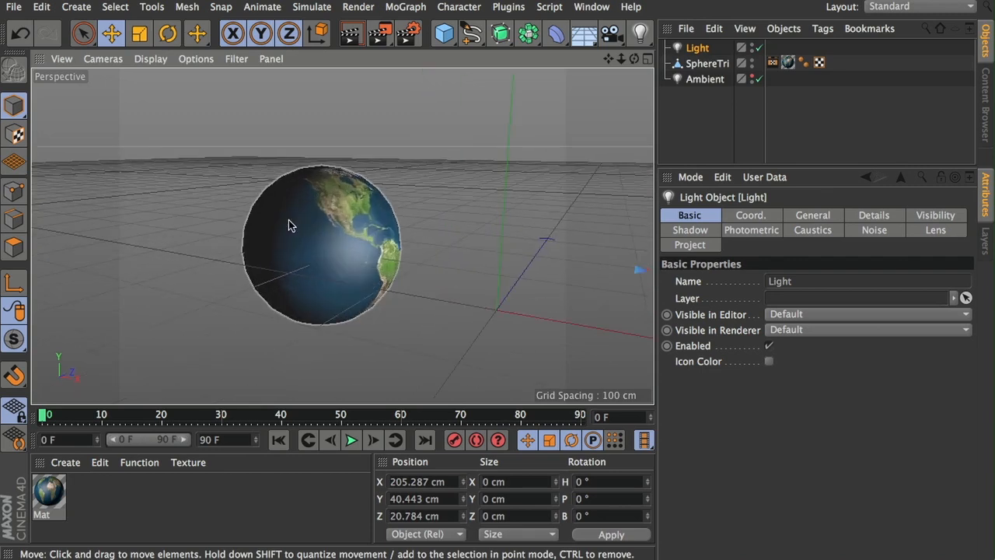
{"action": "key", "text": "ctrl+r"}
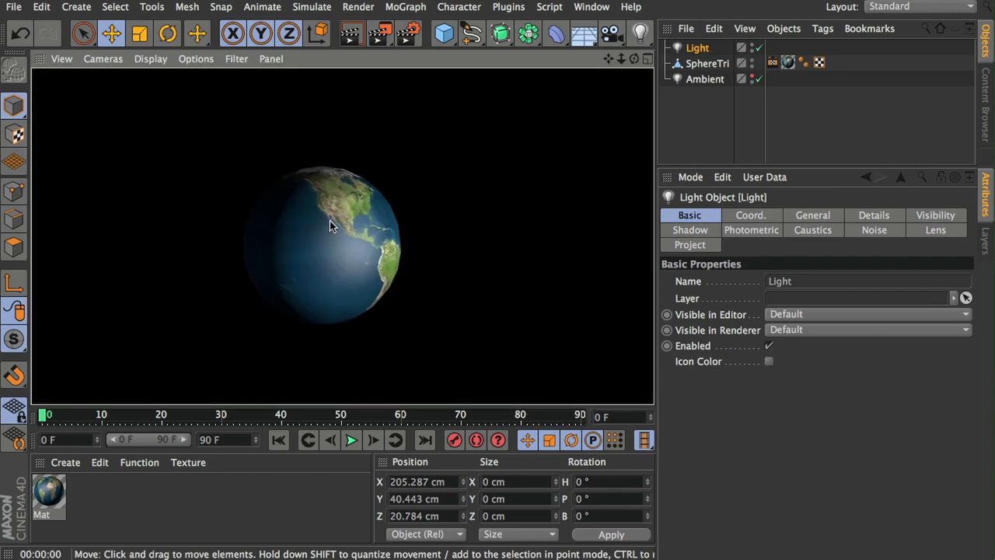
{"action": "scroll", "coordinate": [329, 220], "scroll_direction": "down", "scroll_amount": 2}
{"action": "scroll", "coordinate": [329, 220], "scroll_direction": "down", "scroll_amount": 1}
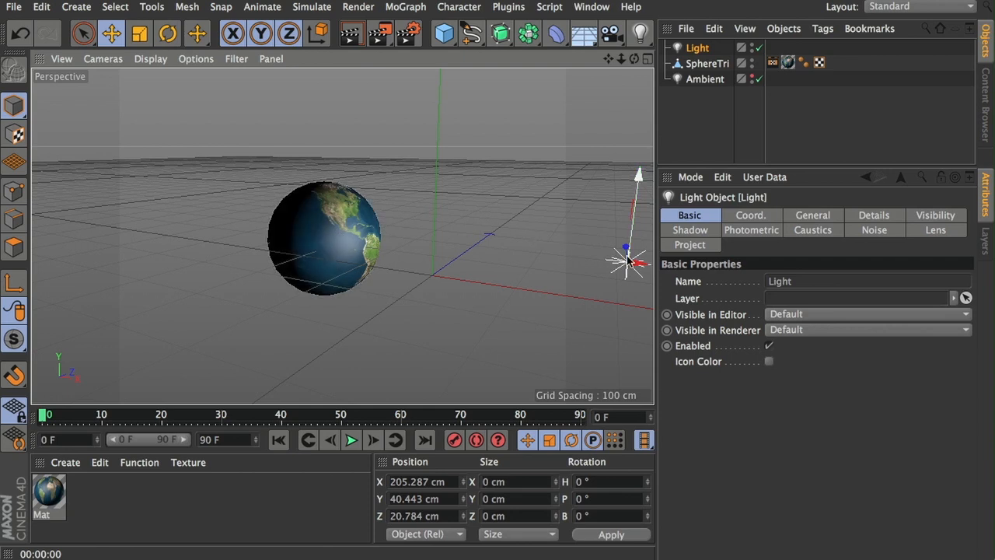
Step: Open the sphere's Bake Texture tag and preview the Surface Color bake
{"action": "left_click", "coordinate": [772, 63]}
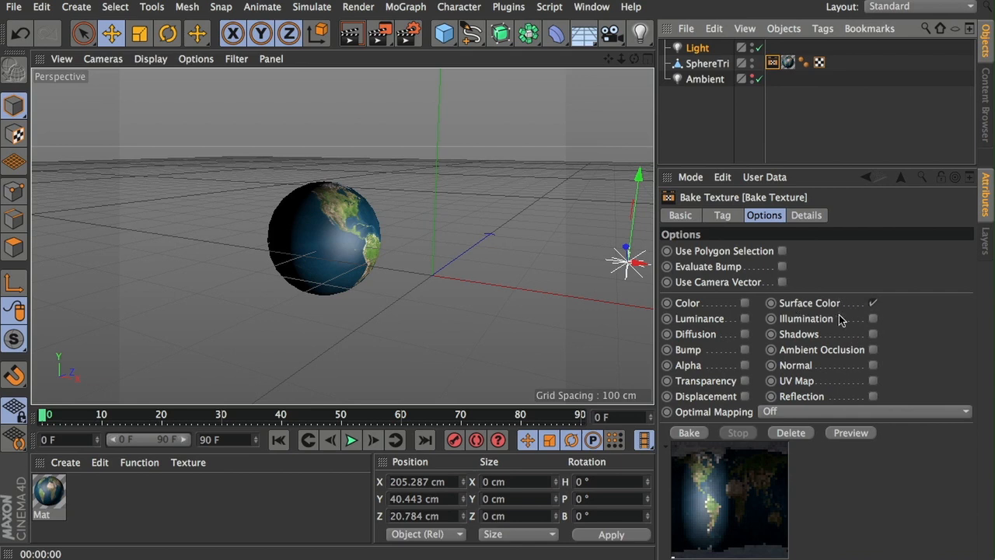
{"action": "left_click", "coordinate": [868, 434]}
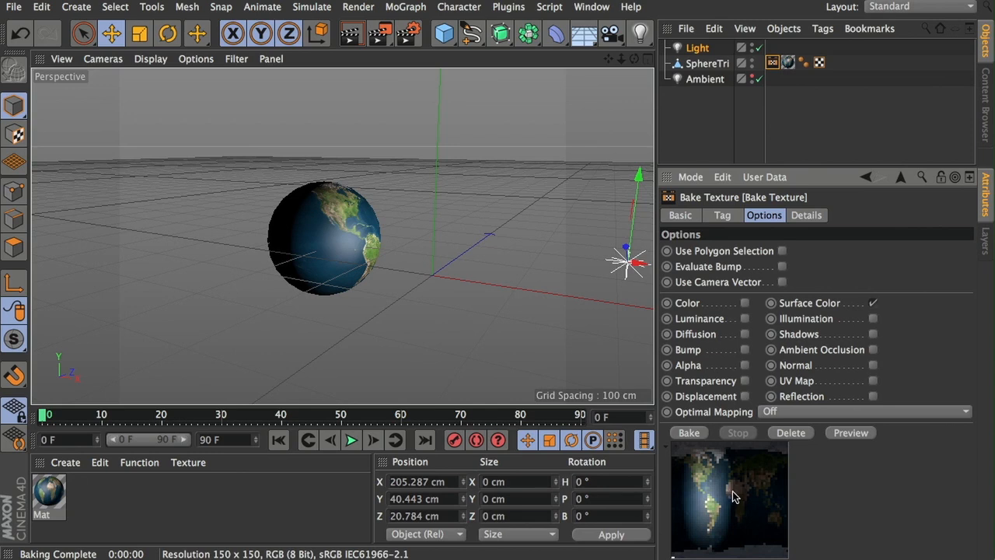
Step: Move the light to about Y 28 cm and Z 595 cm and regenerate the bake preview
{"action": "left_click_drag", "start_coordinate": [622, 249], "coordinate": [621, 200]}
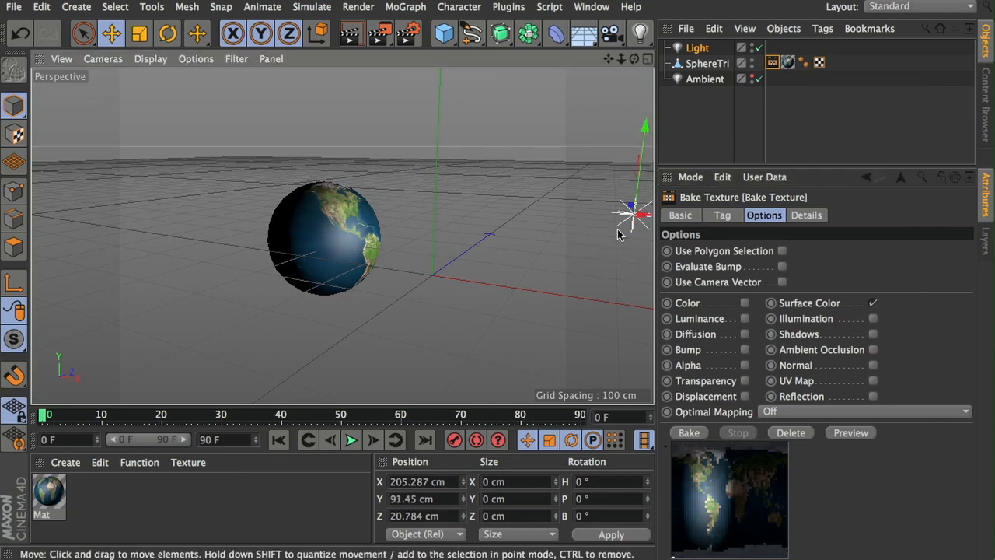
{"action": "left_click_drag", "start_coordinate": [522, 226], "coordinate": [573, 254], "text": "alt"}
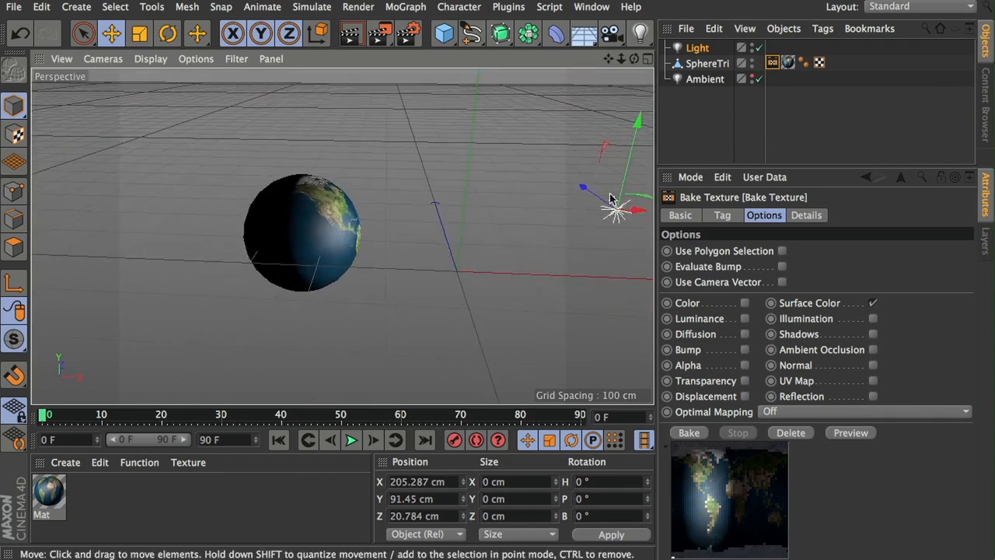
{"action": "left_click_drag", "start_coordinate": [635, 124], "coordinate": [630, 177]}
{"action": "left_click_drag", "start_coordinate": [584, 270], "coordinate": [455, 189], "text": "alt"}
{"action": "left_click_drag", "start_coordinate": [510, 224], "coordinate": [300, 256], "text": "alt"}
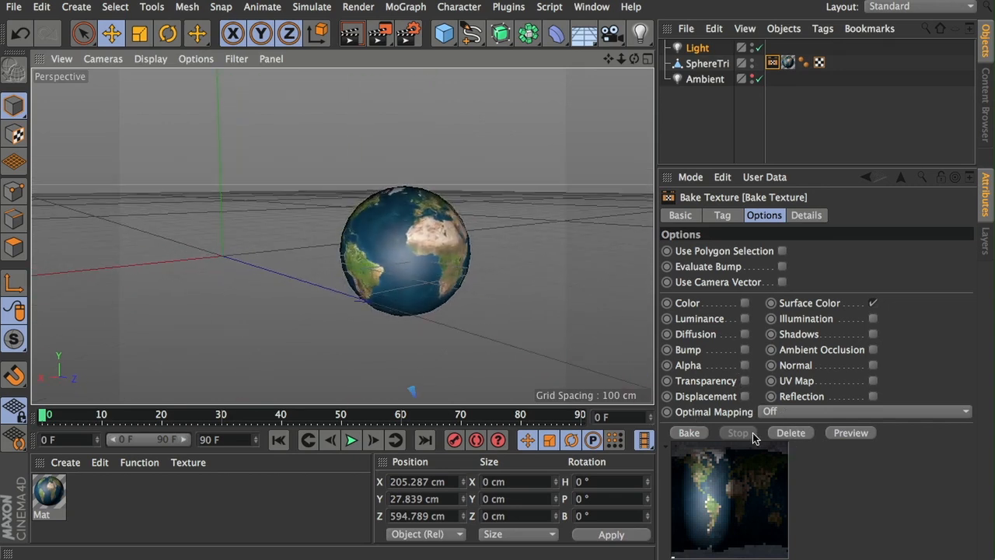
{"action": "left_click", "coordinate": [851, 433]}
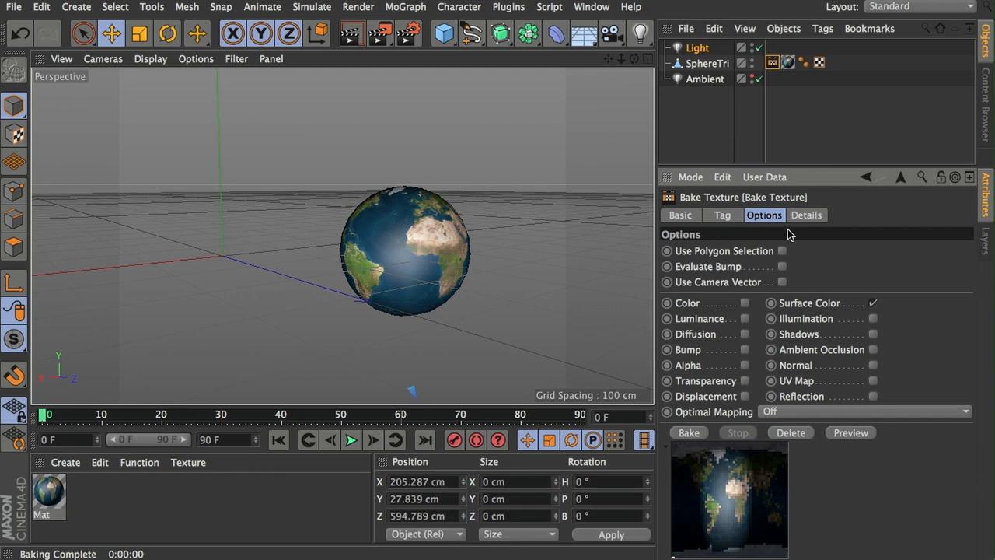
Step: Review the Bake Texture tag's output settings, including the full filename path, format and size
{"action": "left_click", "coordinate": [809, 218]}
{"action": "left_click", "coordinate": [713, 219]}
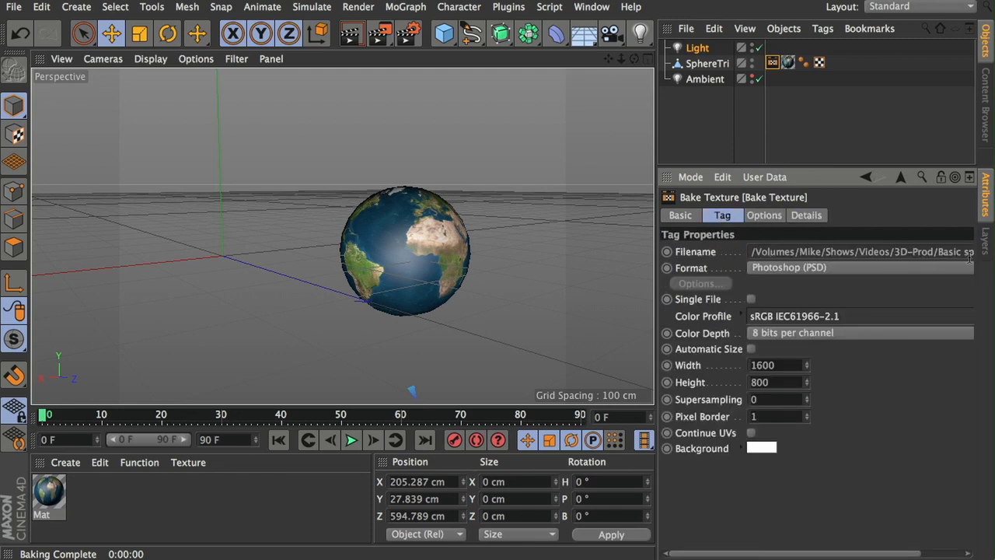
{"action": "left_click_drag", "start_coordinate": [658, 285], "coordinate": [598, 280]}
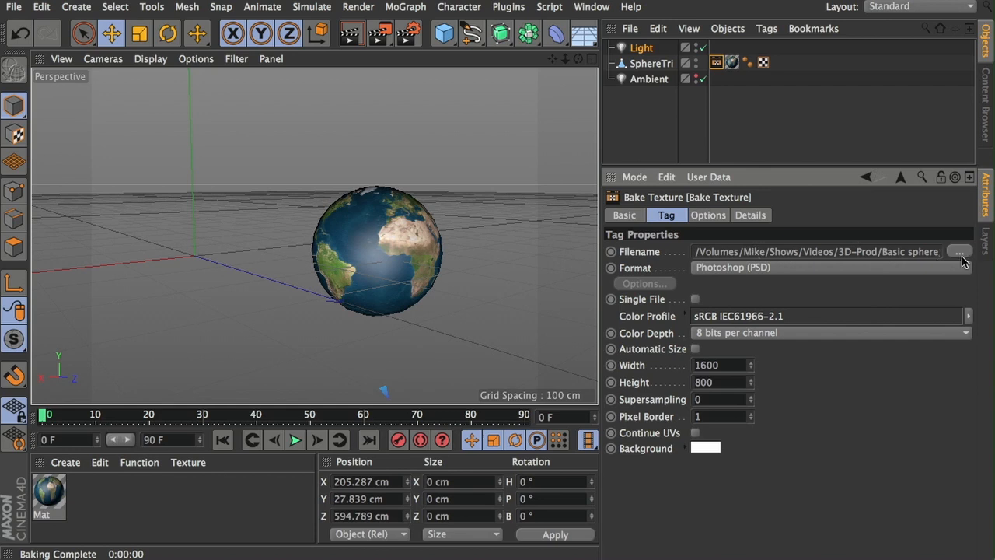
{"action": "left_click_drag", "start_coordinate": [599, 308], "coordinate": [509, 302]}
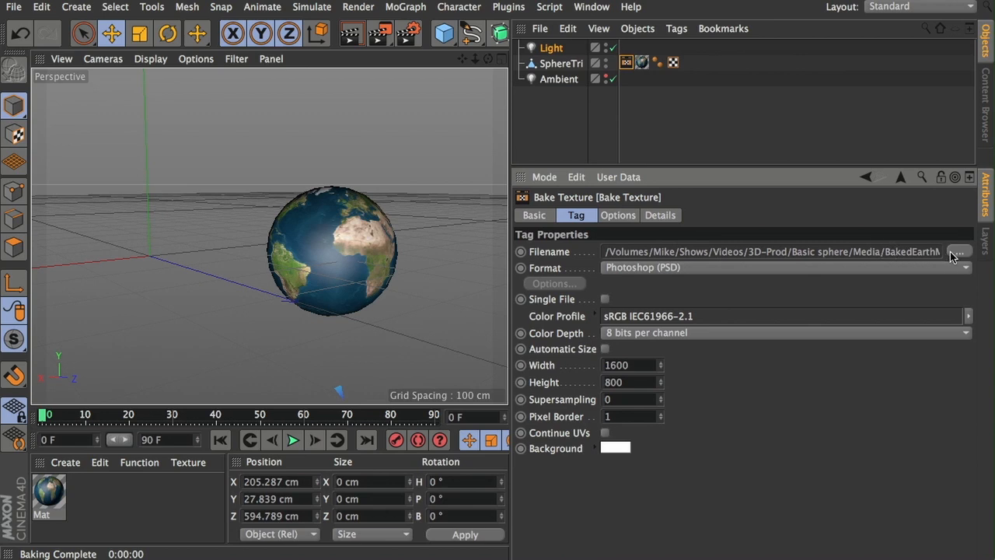
{"action": "left_click_drag", "start_coordinate": [513, 317], "coordinate": [644, 311]}
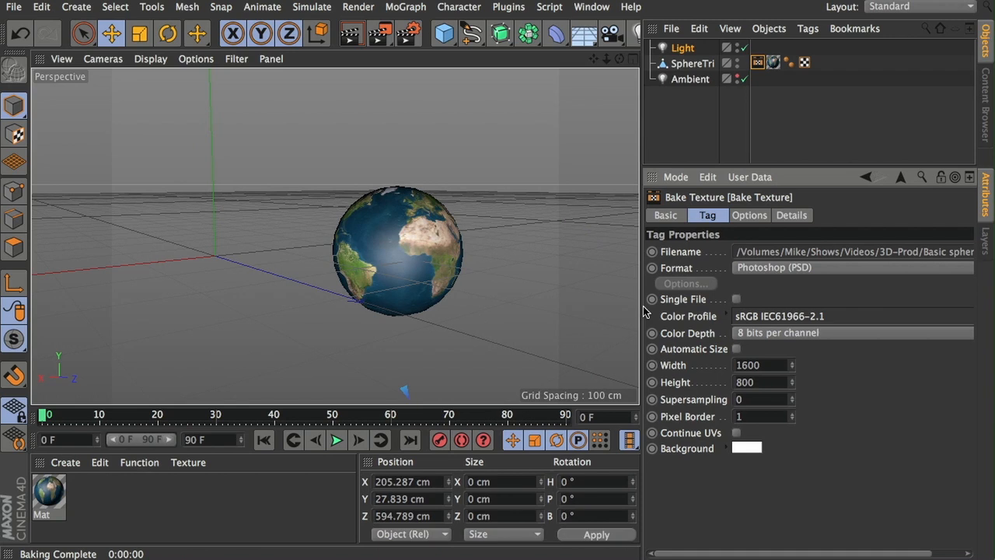
Step: Bake the sphere's Surface Color texture with the current tag options
{"action": "left_click", "coordinate": [752, 218]}
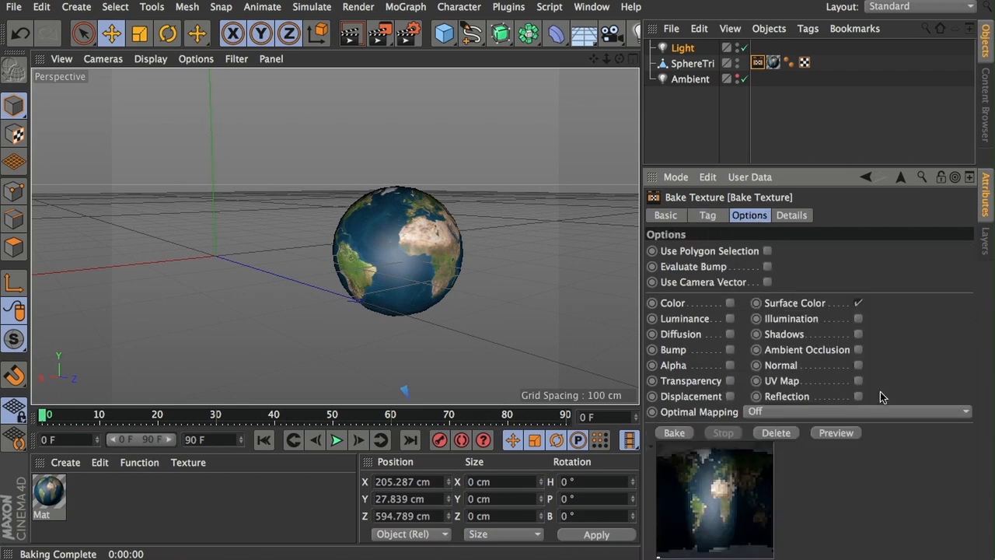
{"action": "left_click", "coordinate": [675, 433]}
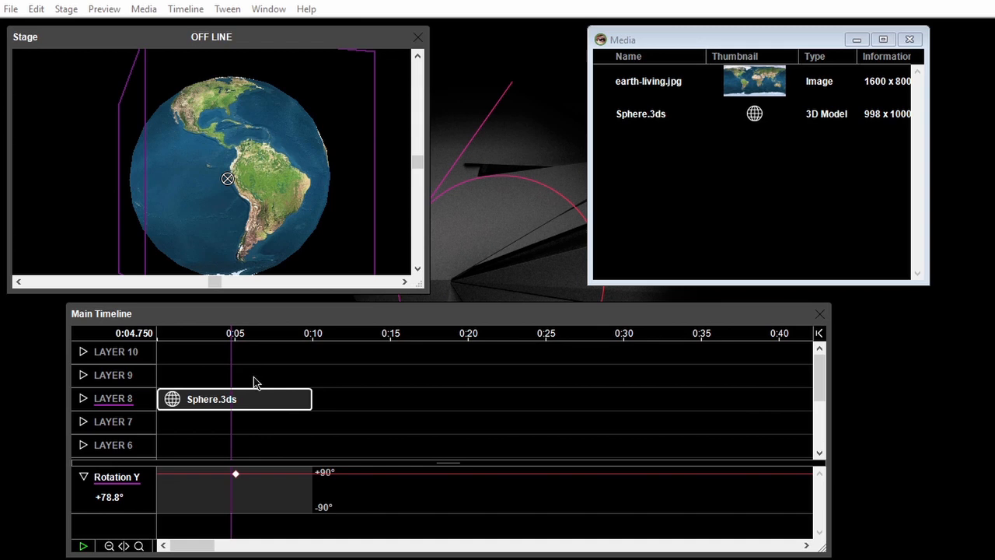
Step: Switch to WATCHOUT and add BakedEarthMapSurface_Color.psd to the show's media
{"action": "mouse_move", "coordinate": [235, 478]}
{"action": "left_mouse_down"}
{"action": "mouse_move", "coordinate": [237, 506]}
{"action": "mouse_move", "coordinate": [246, 473]}
{"action": "mouse_move", "coordinate": [238, 475]}
{"action": "left_mouse_up"}
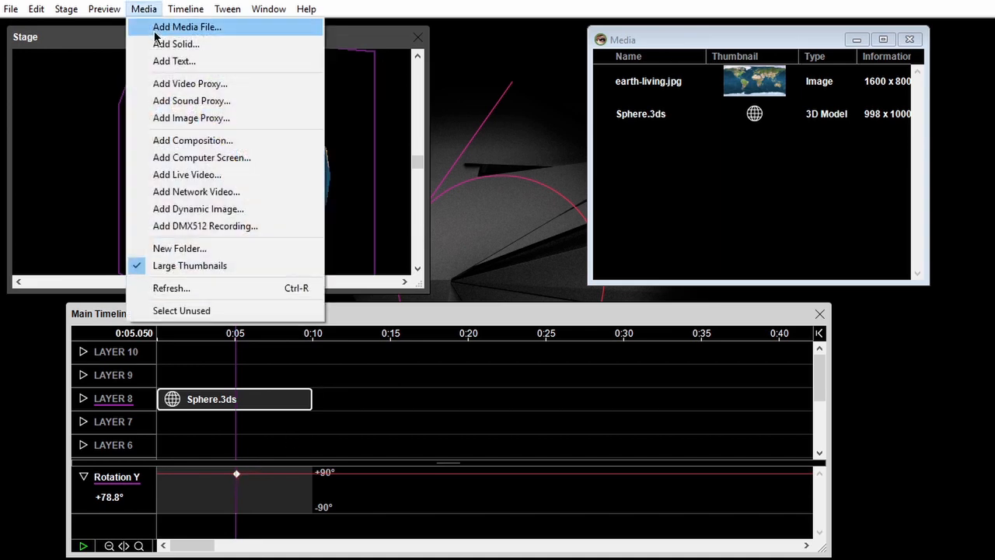
{"action": "left_click", "coordinate": [195, 26]}
{"action": "left_click", "coordinate": [195, 158]}
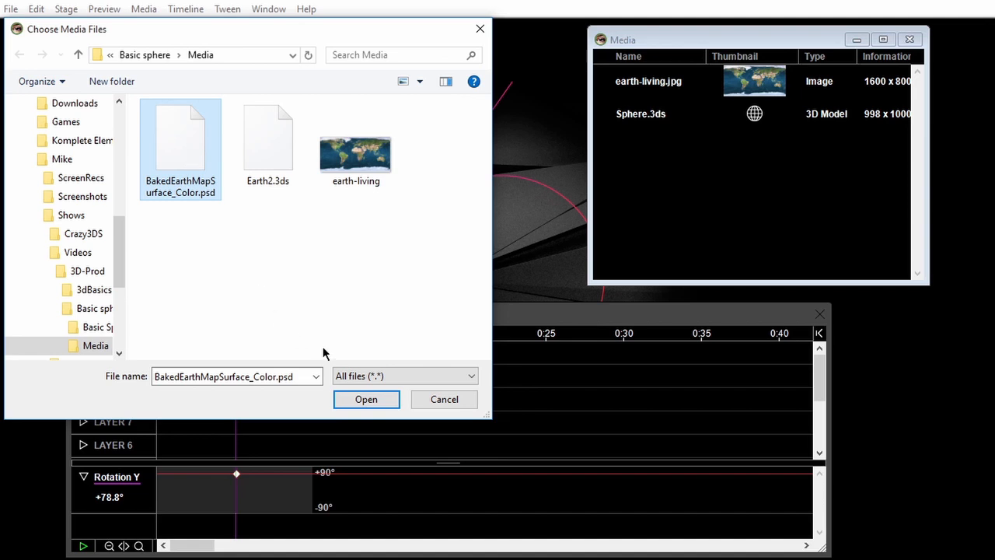
{"action": "left_click", "coordinate": [370, 399]}
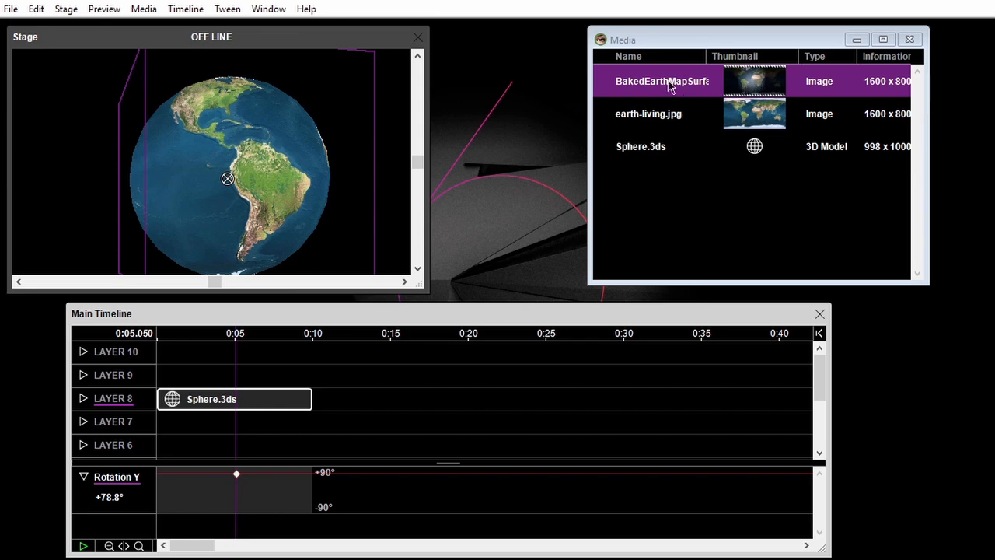
Step: Apply the baked earth map as the texture of the sphere on the stage
{"action": "left_click_drag", "start_coordinate": [638, 84], "coordinate": [362, 142]}
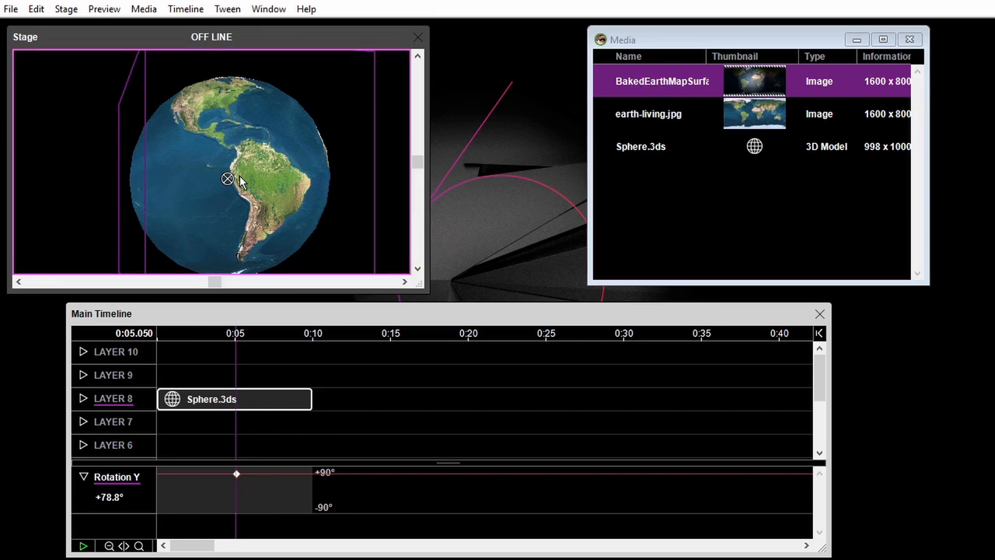
{"action": "left_click_drag", "start_coordinate": [239, 175], "coordinate": [240, 175]}
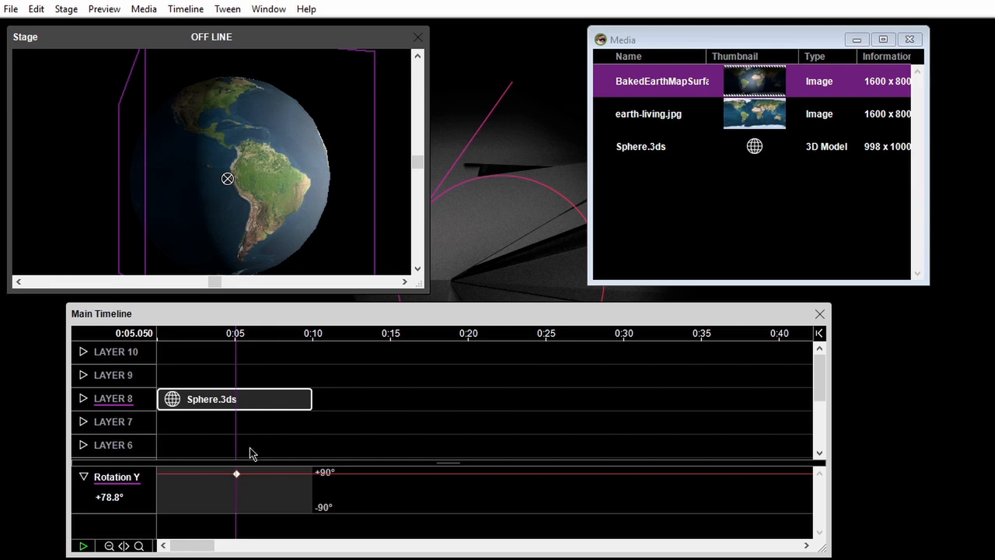
Step: Shift the sphere's Rotation Y keyframe to about 0:07 and set its value to +60°
{"action": "left_click_drag", "start_coordinate": [235, 474], "coordinate": [264, 472]}
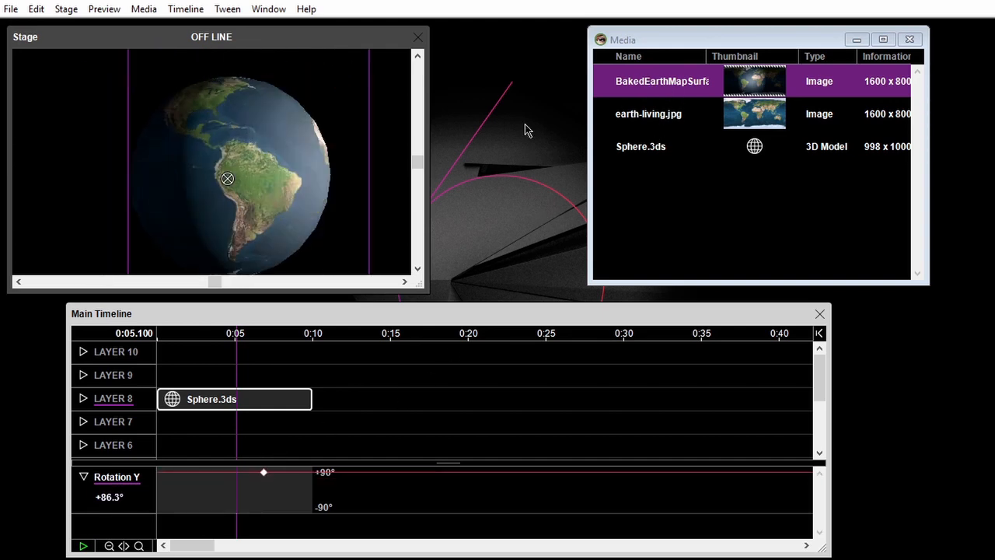
{"action": "left_click", "coordinate": [300, 211]}
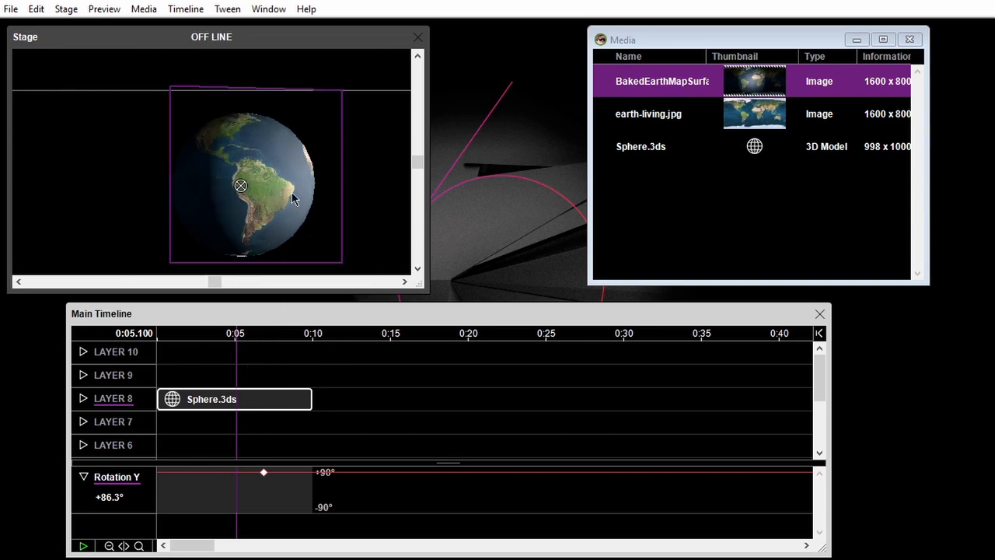
{"action": "left_click_drag", "start_coordinate": [233, 342], "coordinate": [259, 340]}
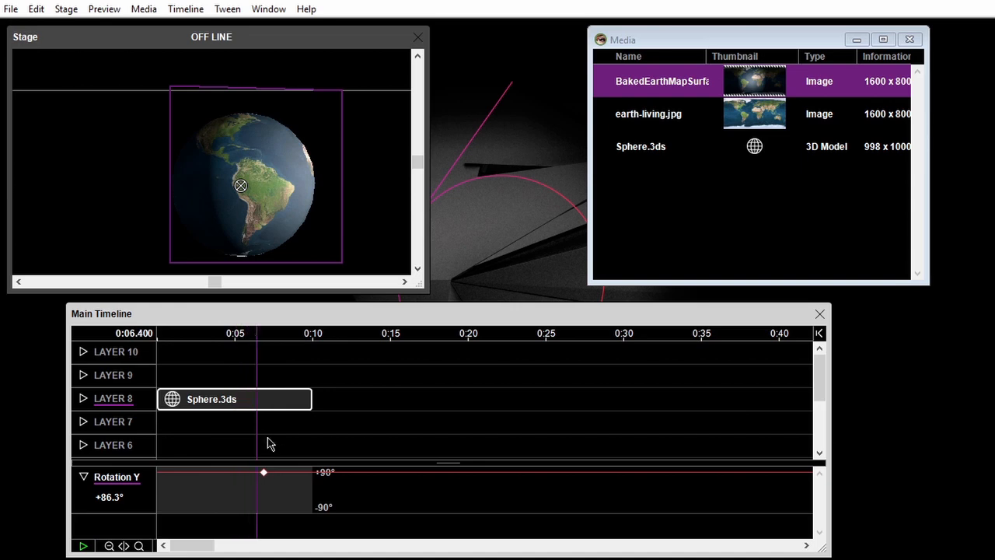
{"action": "left_click_drag", "start_coordinate": [264, 473], "coordinate": [265, 478]}
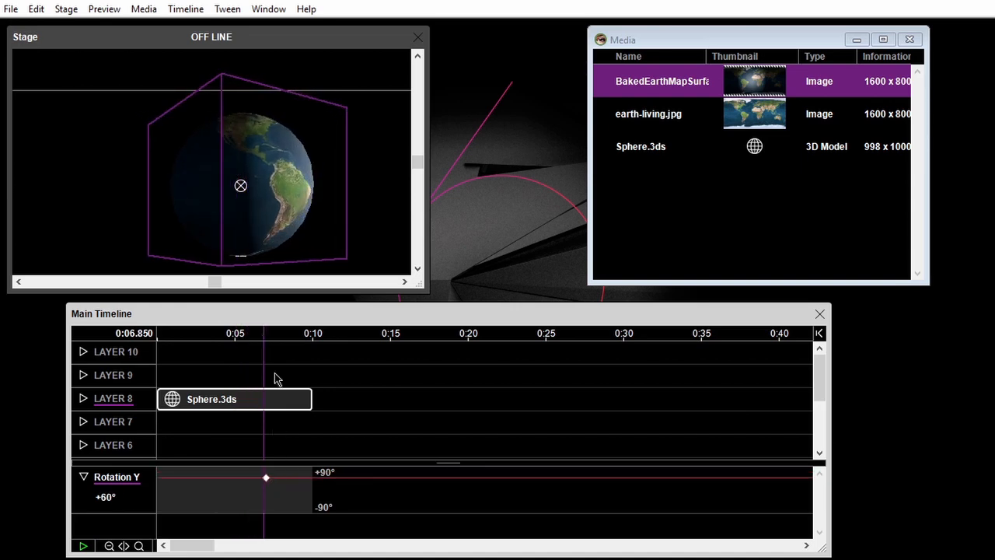
{"action": "left_click", "coordinate": [376, 369]}
{"action": "left_click_drag", "start_coordinate": [648, 116], "coordinate": [114, 183]}
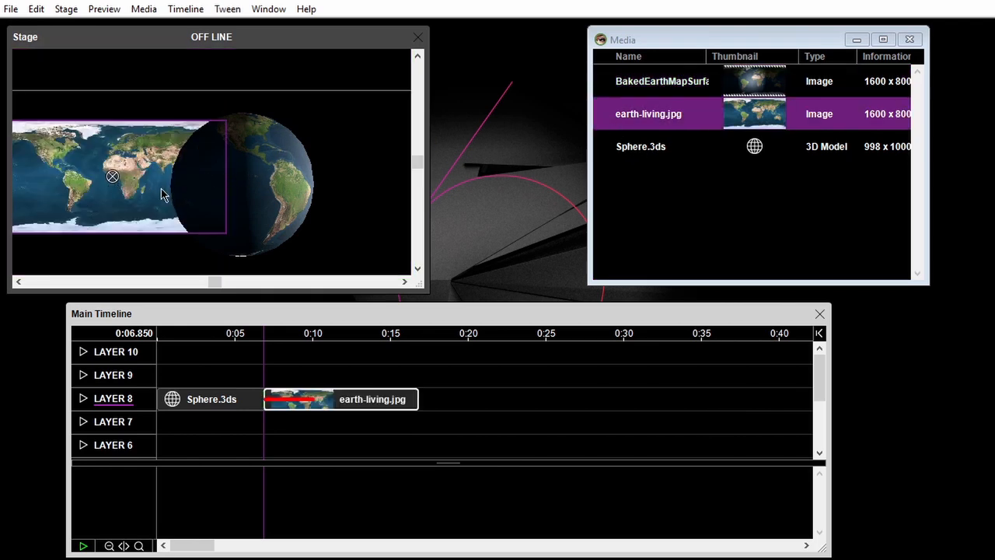
{"action": "key", "text": "ctrl+z"}
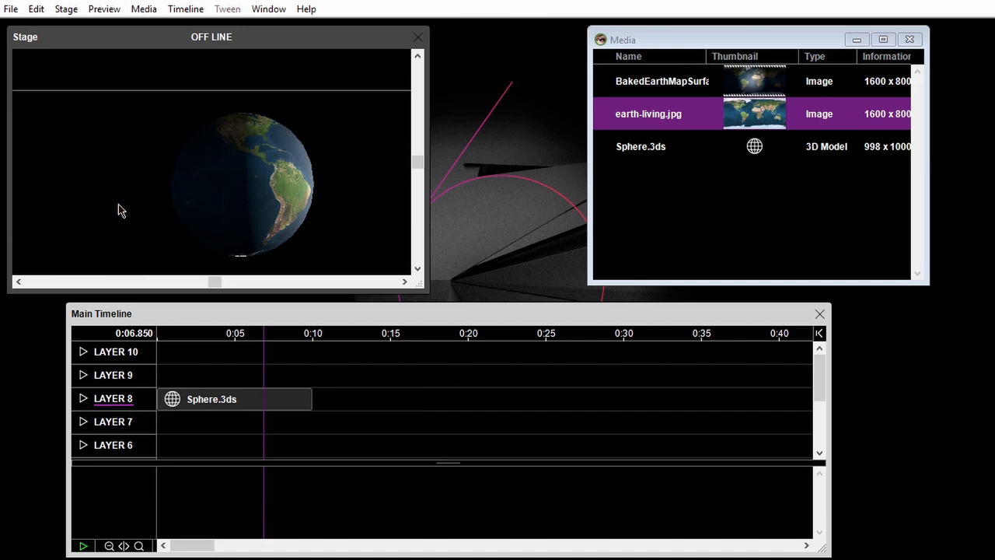
{"action": "left_click_drag", "start_coordinate": [627, 124], "coordinate": [266, 179]}
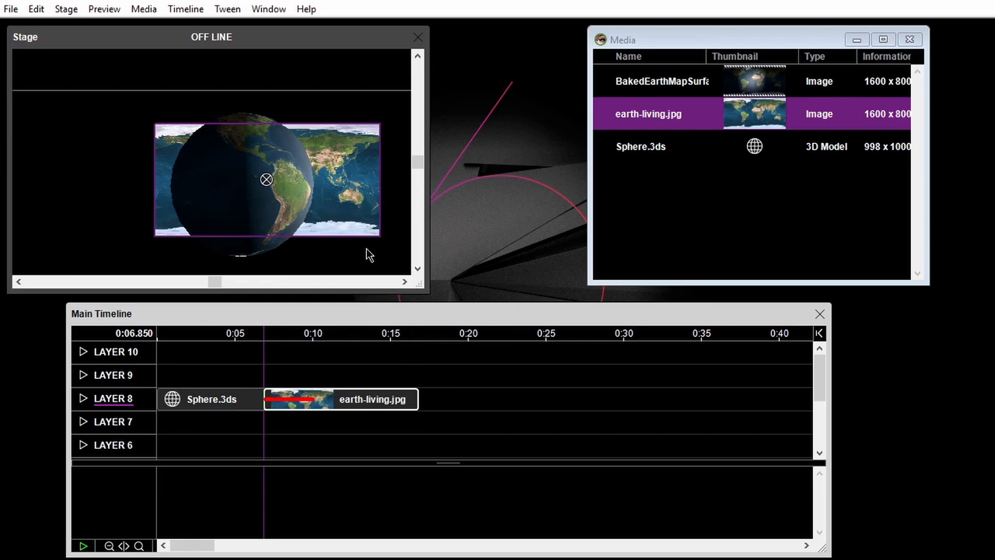
{"action": "key", "text": "Delete"}
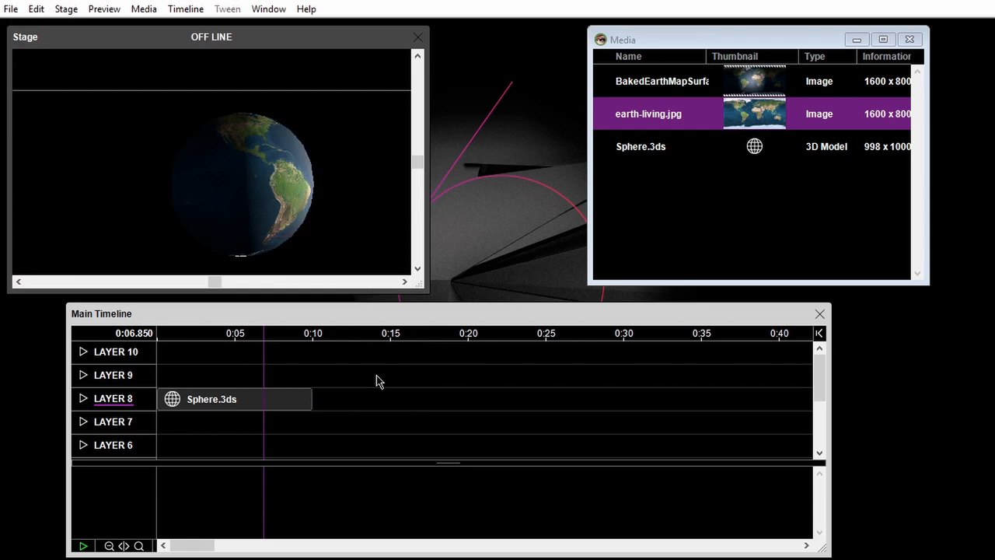
Step: Select the Sphere.3ds cue, swap its texture to earth-living.jpg and back to the baked earth map
{"action": "left_click", "coordinate": [251, 200]}
{"action": "left_click", "coordinate": [269, 405]}
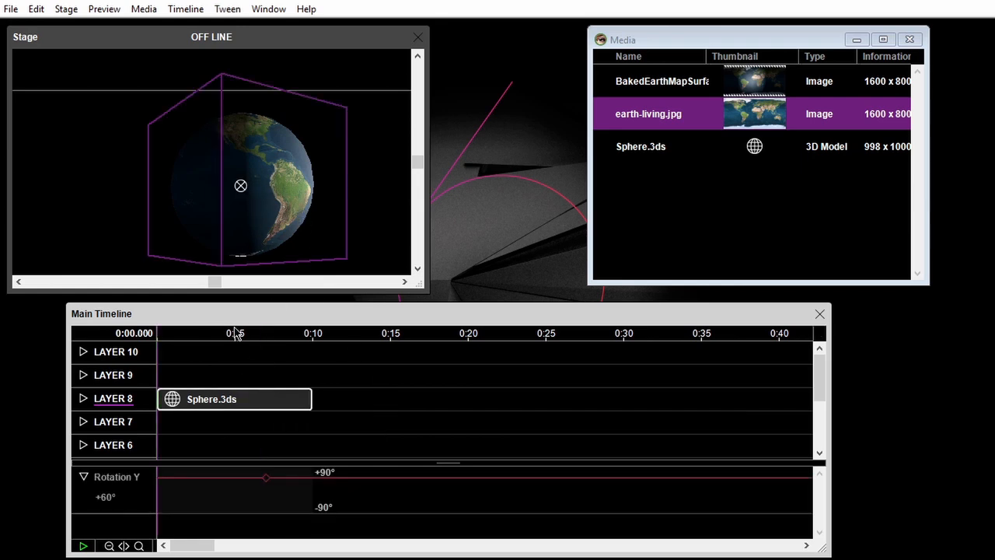
{"action": "left_click_drag", "start_coordinate": [657, 121], "coordinate": [257, 184]}
{"action": "left_click_drag", "start_coordinate": [660, 82], "coordinate": [271, 183]}
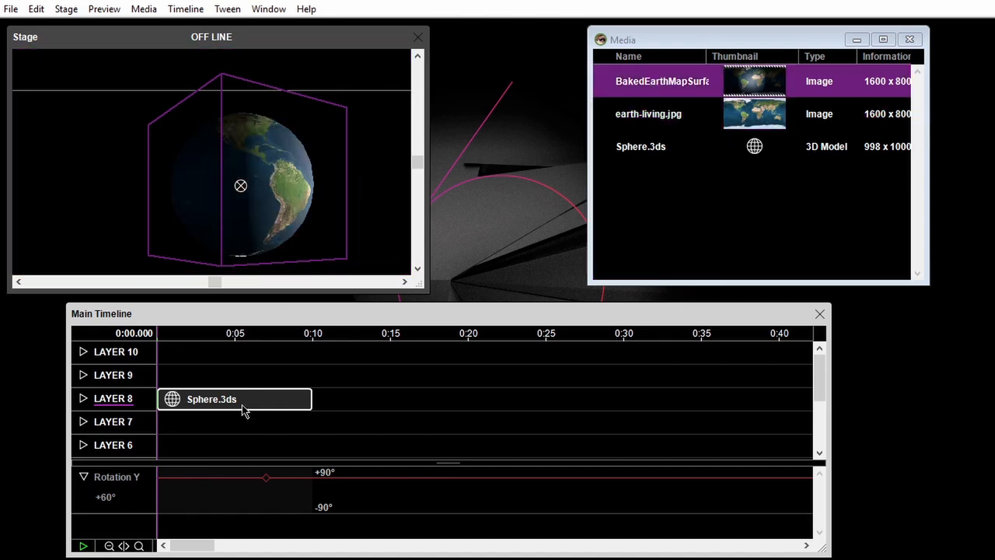
Step: Raise the value of the sphere's Rotation Y keyframe to turn the globe further
{"action": "mouse_move", "coordinate": [264, 476]}
{"action": "left_mouse_down"}
{"action": "mouse_move", "coordinate": [269, 497]}
{"action": "mouse_move", "coordinate": [274, 466]}
{"action": "left_mouse_up"}
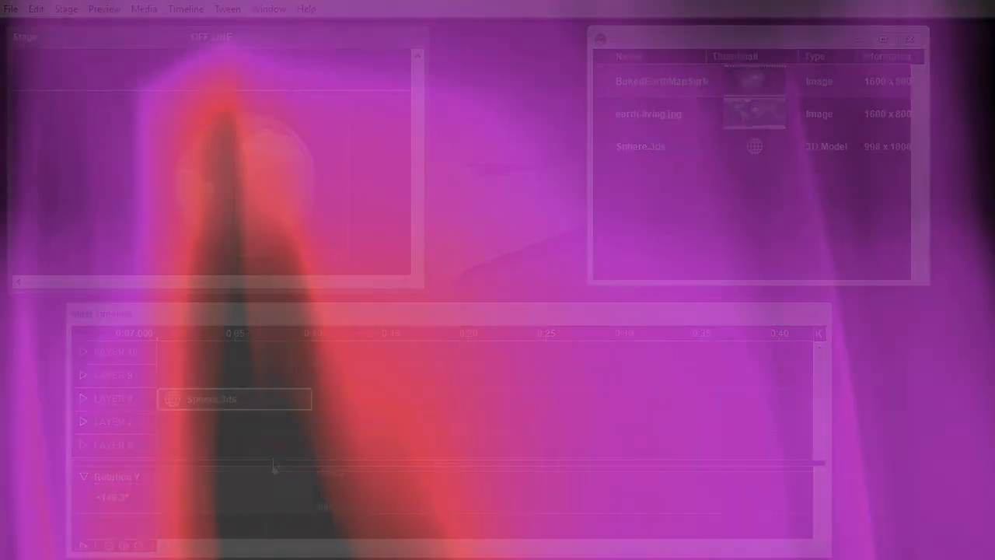